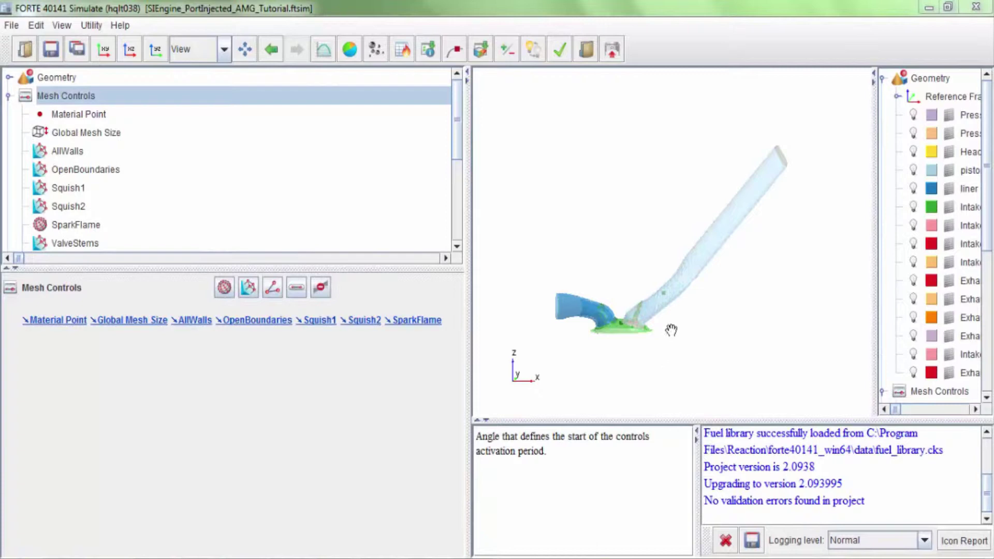
# Step: Show the Global Mesh Size settings: 0.32 cm mesh size, 0.25 small feature deactivation factor
pyautogui.moveTo(597, 238)
pyautogui.mouseDown()
pyautogui.moveTo(599, 269)
pyautogui.moveTo(609, 230)
pyautogui.mouseUp()
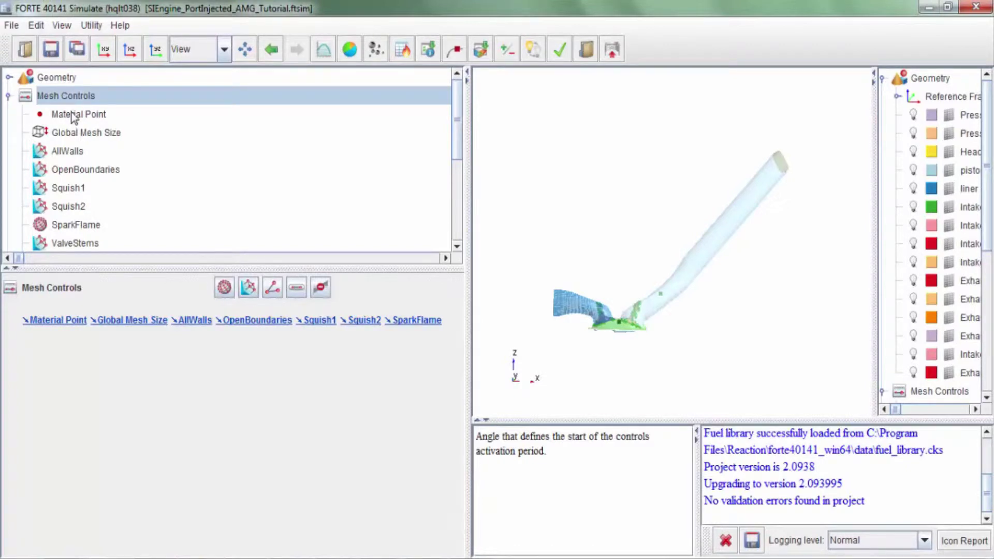
pyautogui.click(91, 136)
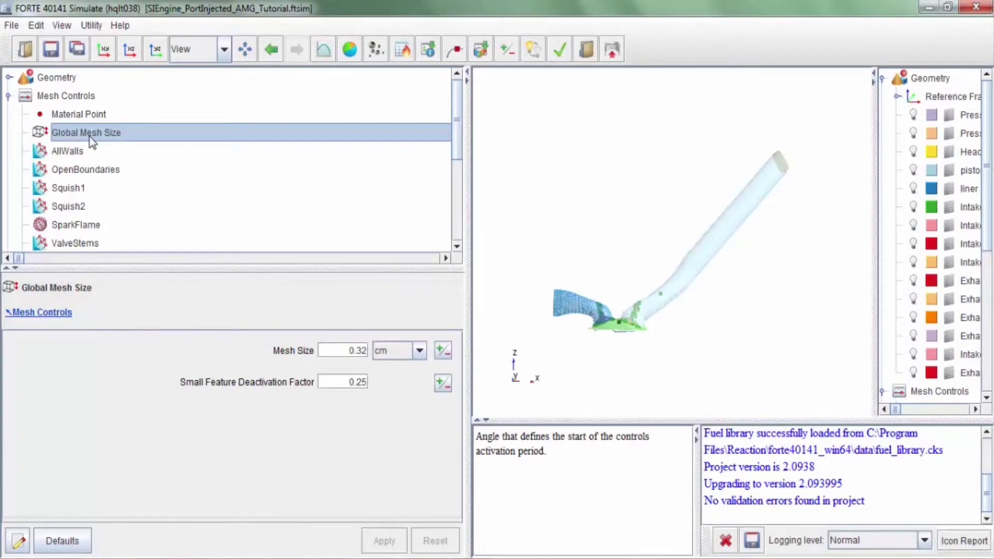
# Step: Review AllWalls, then show OpenBoundaries: Pressure_In/Pressure_Out at 1/2 size, 2 layers, always active
pyautogui.click(60, 153)
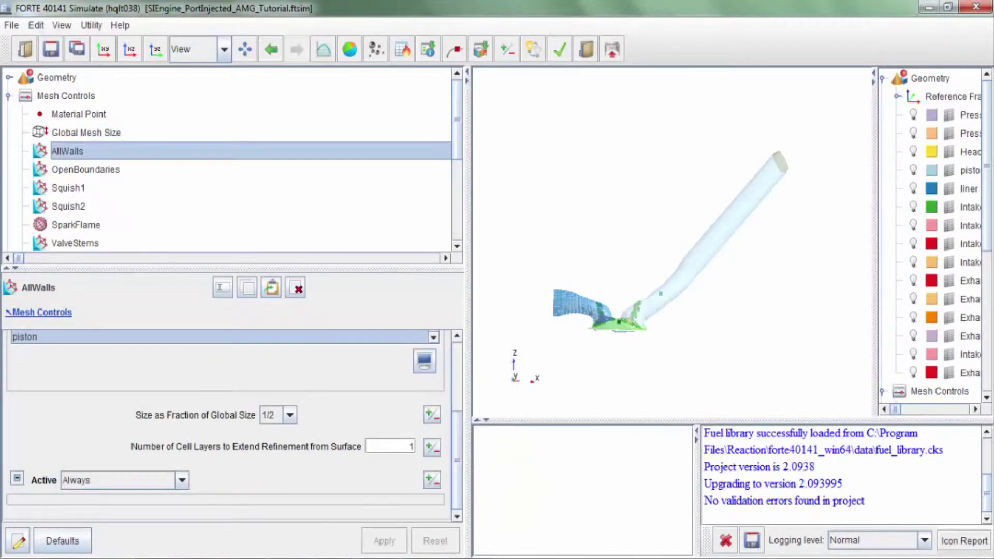
pyautogui.moveTo(454, 492); pyautogui.dragTo(455, 390)
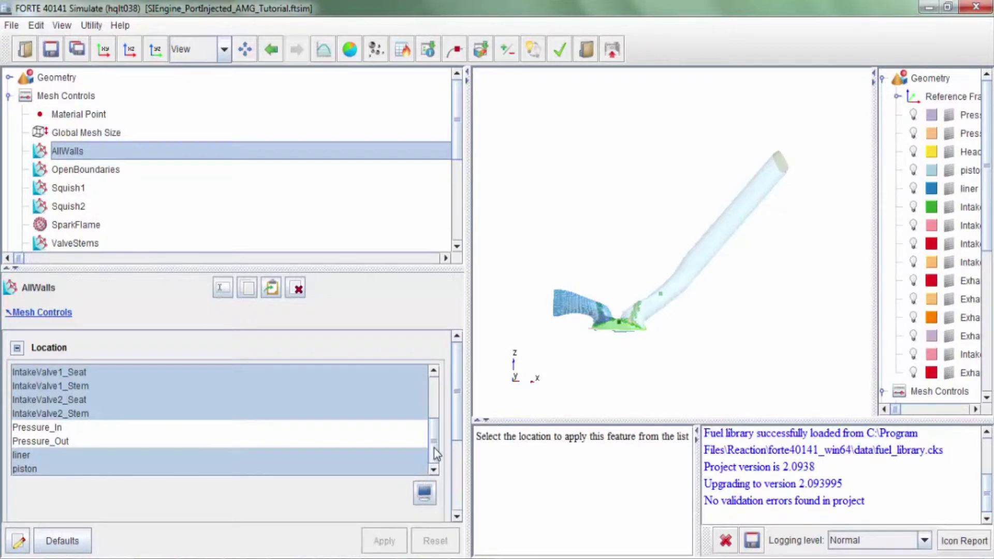
pyautogui.moveTo(436, 454)
pyautogui.mouseDown()
pyautogui.moveTo(435, 406)
pyautogui.moveTo(437, 461)
pyautogui.mouseUp()
pyautogui.moveTo(459, 406); pyautogui.dragTo(459, 479)
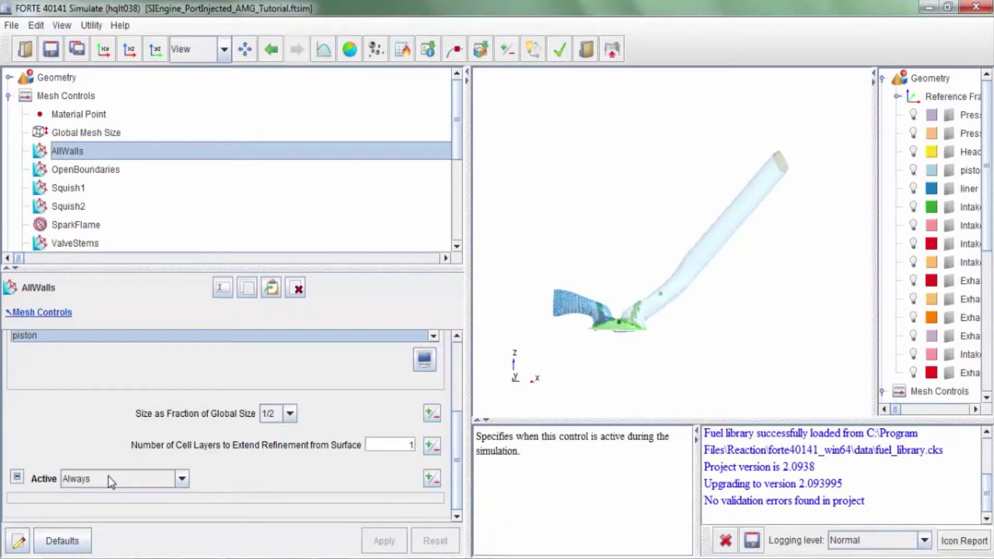
pyautogui.press('Down')
pyautogui.moveTo(459, 430)
pyautogui.mouseDown()
pyautogui.moveTo(460, 398)
pyautogui.moveTo(456, 449)
pyautogui.mouseUp()
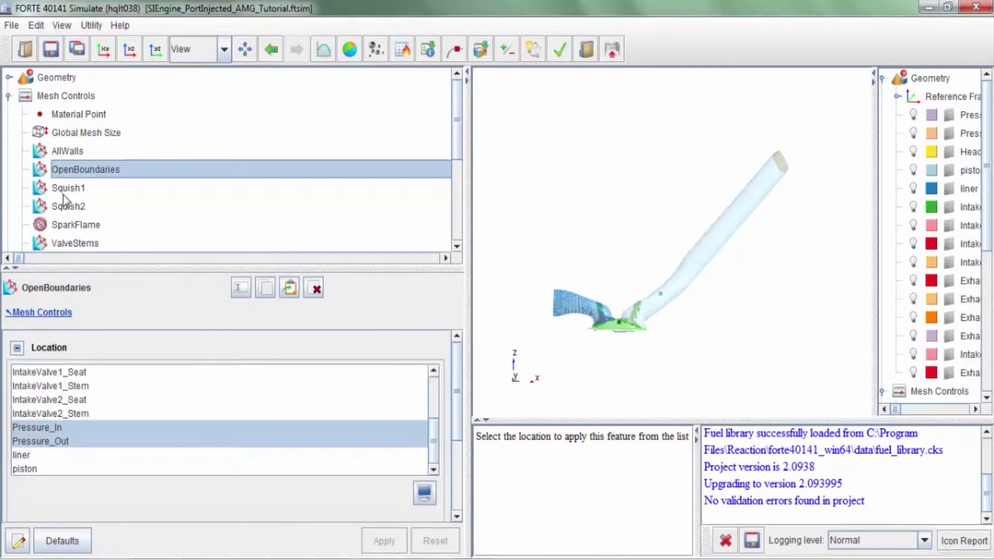
# Step: Show Squish1: 1/4 global size, 1 refinement layer, active from 340 to 380 degrees
pyautogui.click(66, 190)
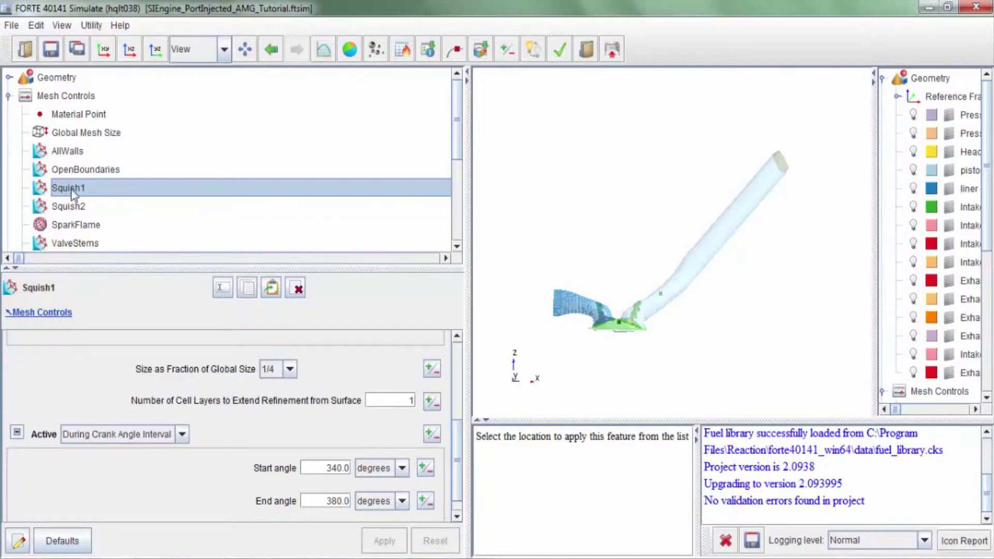
pyautogui.scroll(5, 455, 446)
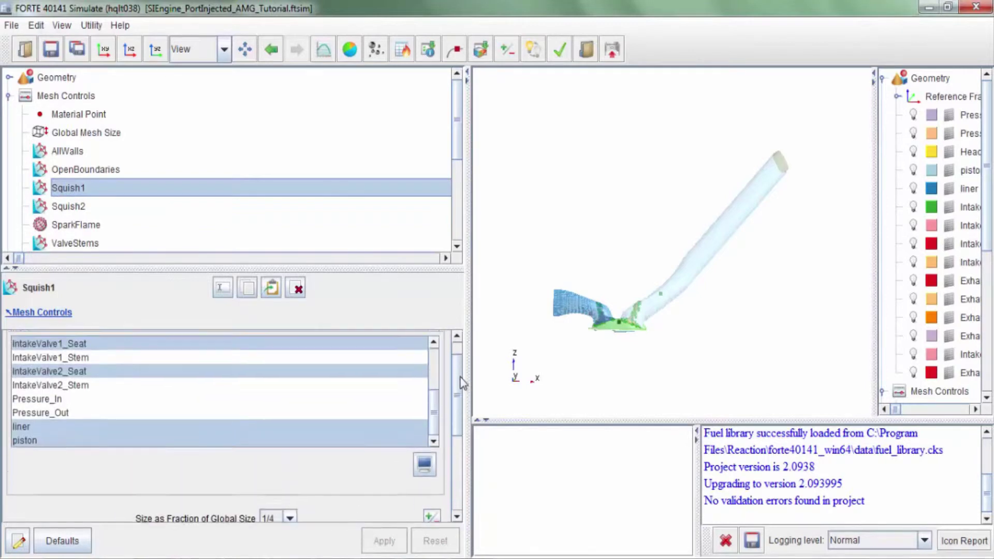
pyautogui.moveTo(434, 443); pyautogui.dragTo(431, 397)
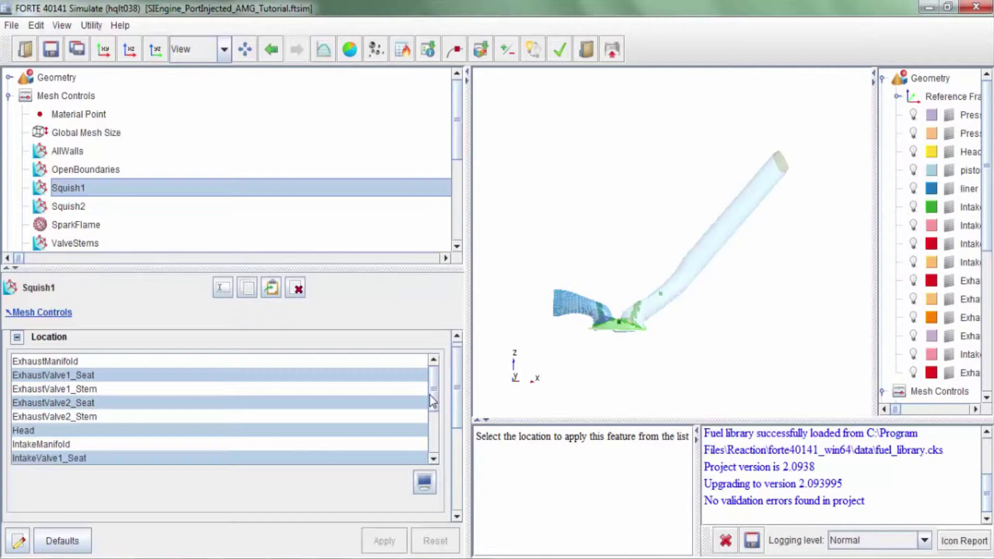
pyautogui.moveTo(457, 405); pyautogui.dragTo(461, 465)
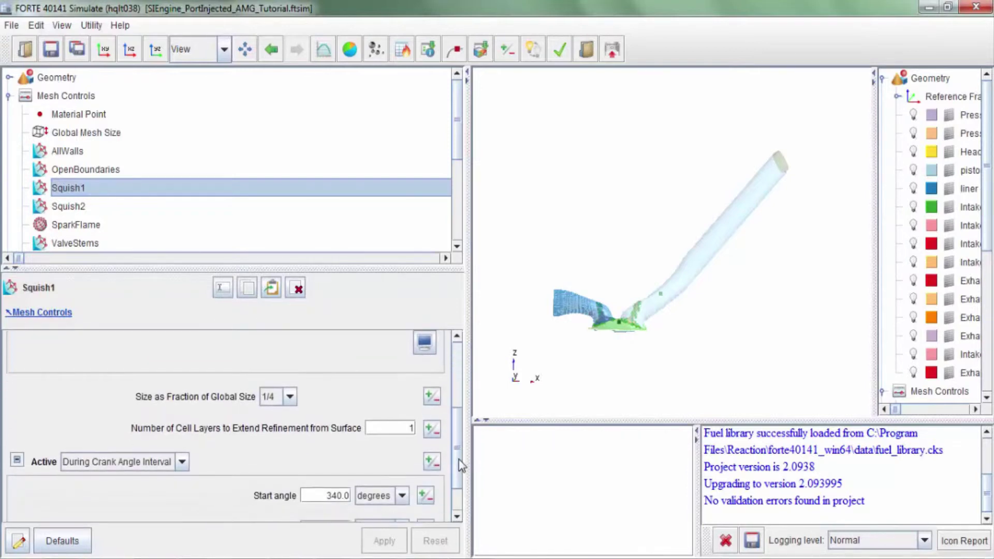
pyautogui.moveTo(262, 399)
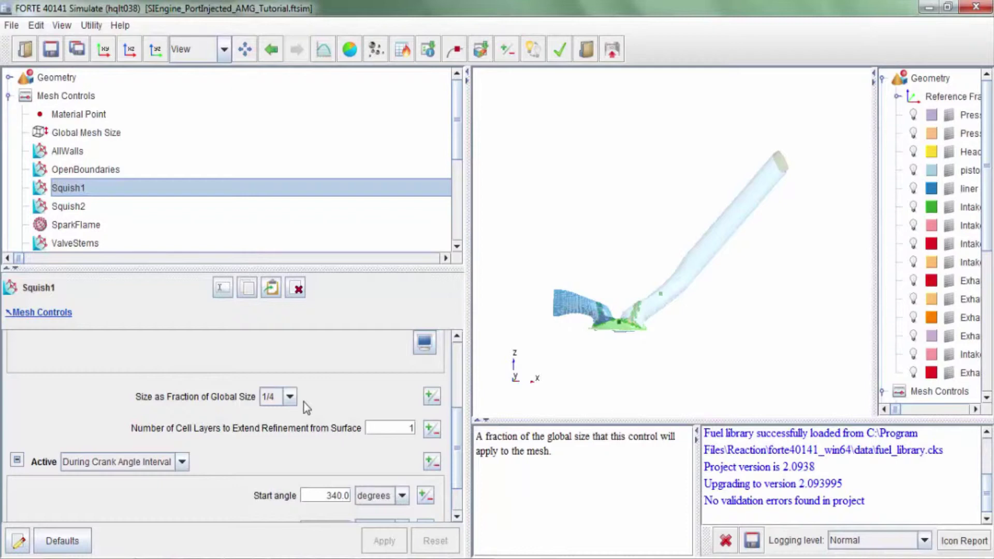
pyautogui.click(457, 516)
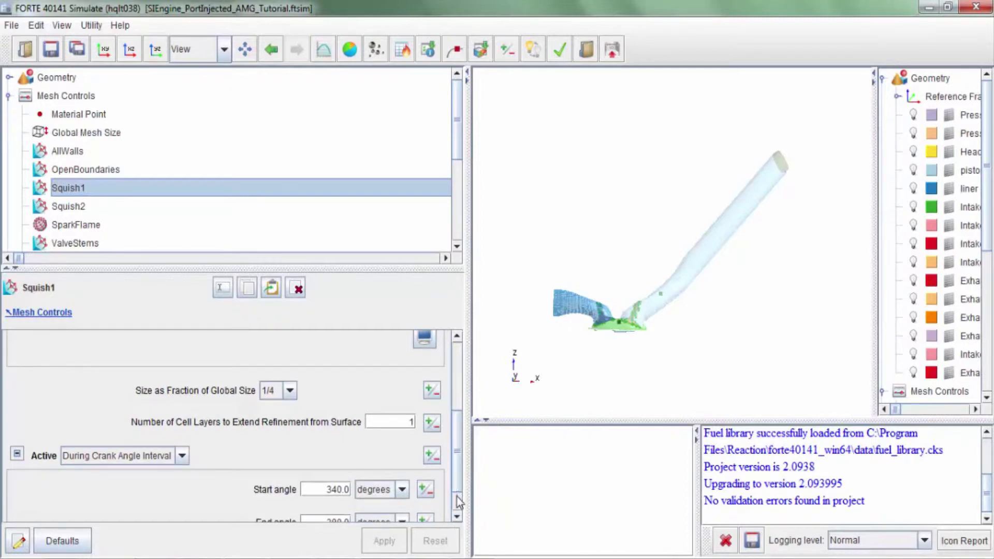
pyautogui.click(457, 499)
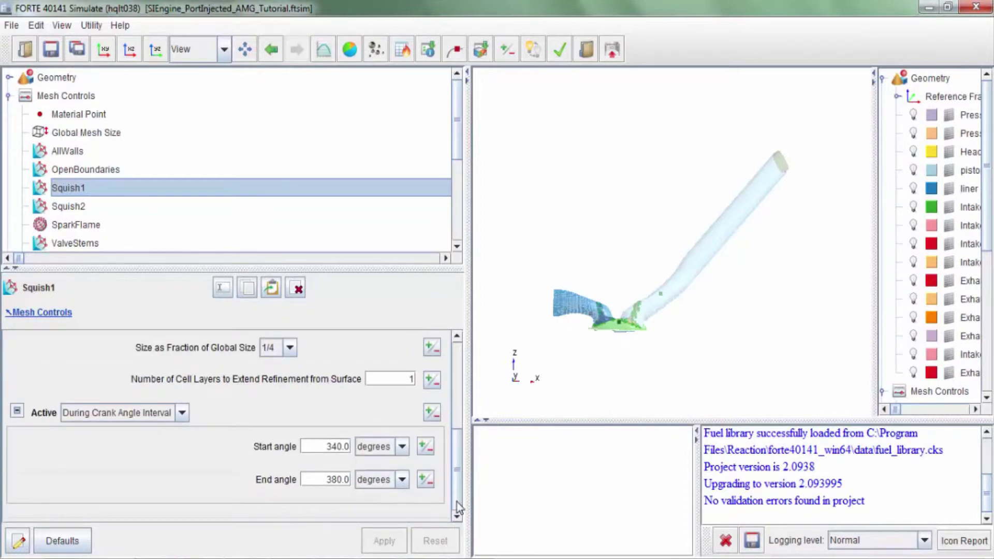
pyautogui.moveTo(306, 449)
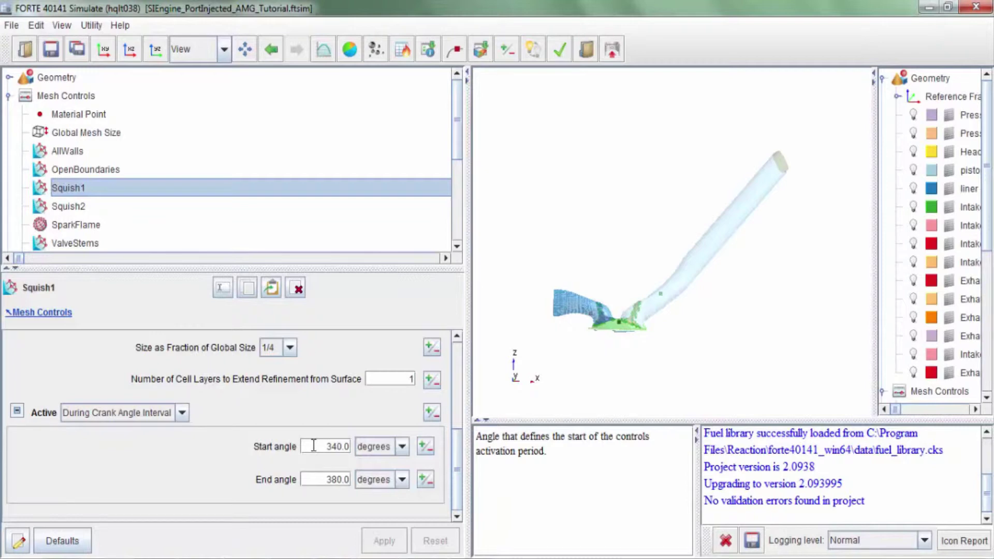
# Step: Show the Squish2 properties down to its 690 and 790 degree Start and End angles
pyautogui.click(83, 209)
pyautogui.moveTo(458, 448); pyautogui.dragTo(458, 361)
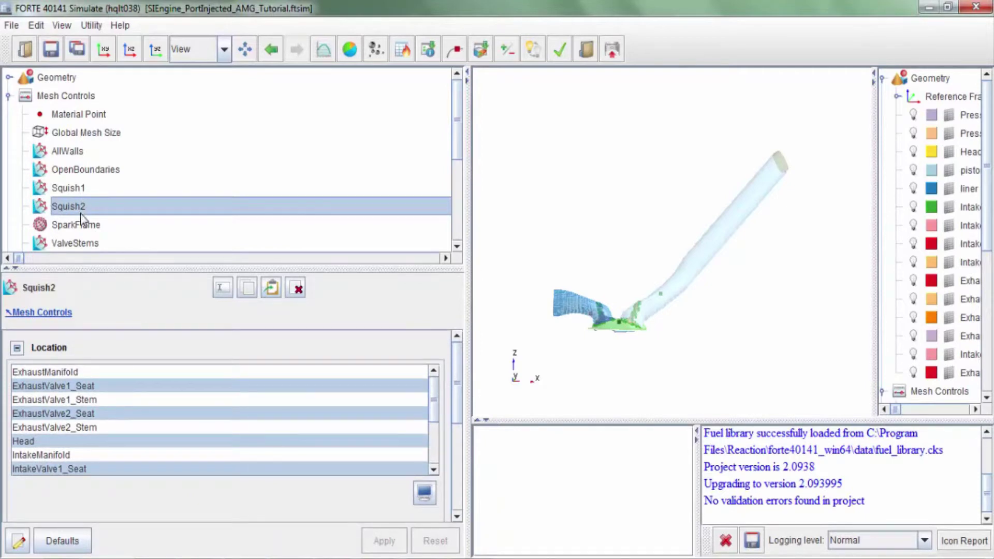
pyautogui.scroll(-5, 452, 474)
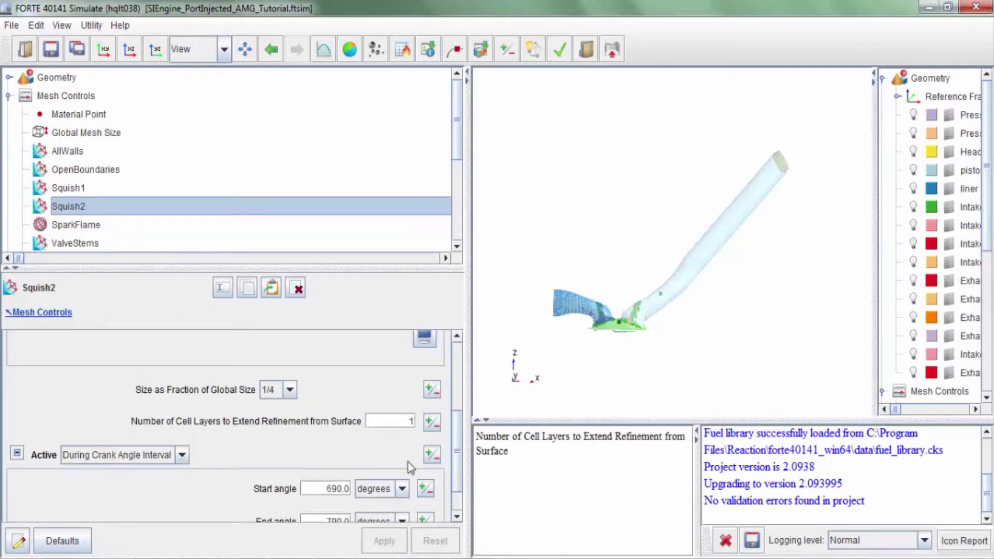
pyautogui.scroll(-2, 459, 502)
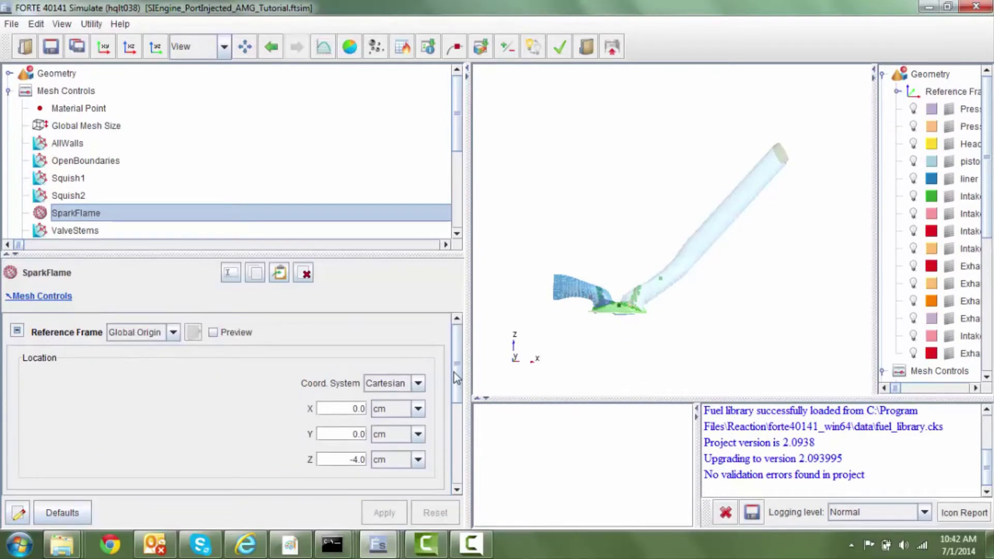
# Step: Review SparkFlame's 6.4 cm radius and 680–800 degree crank-angle interval
pyautogui.moveTo(454, 372); pyautogui.dragTo(463, 437)
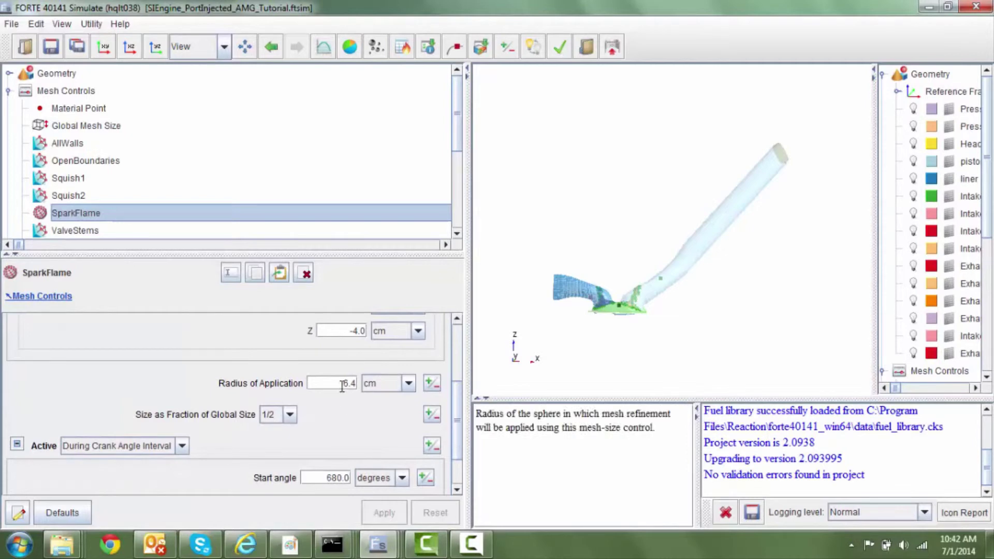
pyautogui.moveTo(461, 417); pyautogui.dragTo(462, 405)
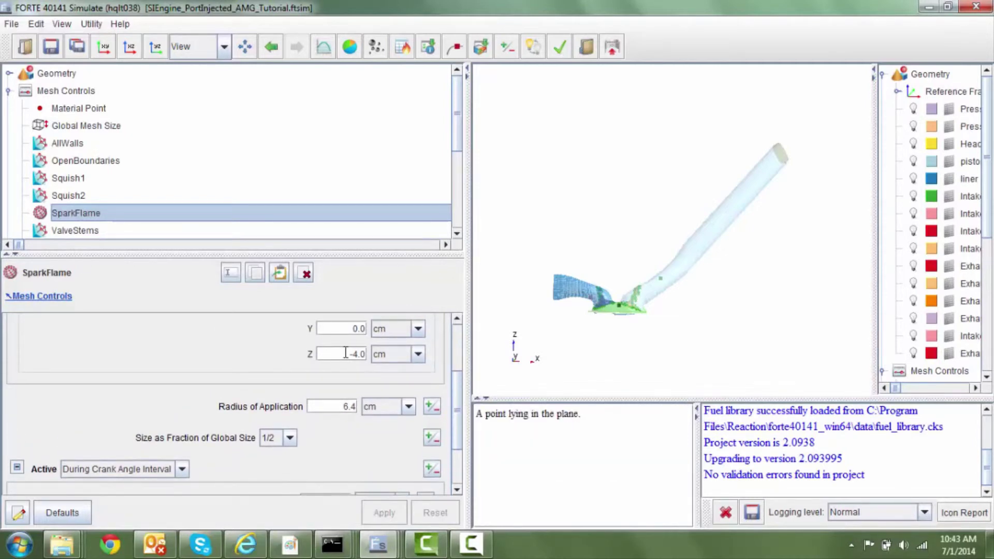
pyautogui.scroll(-3, 259, 362)
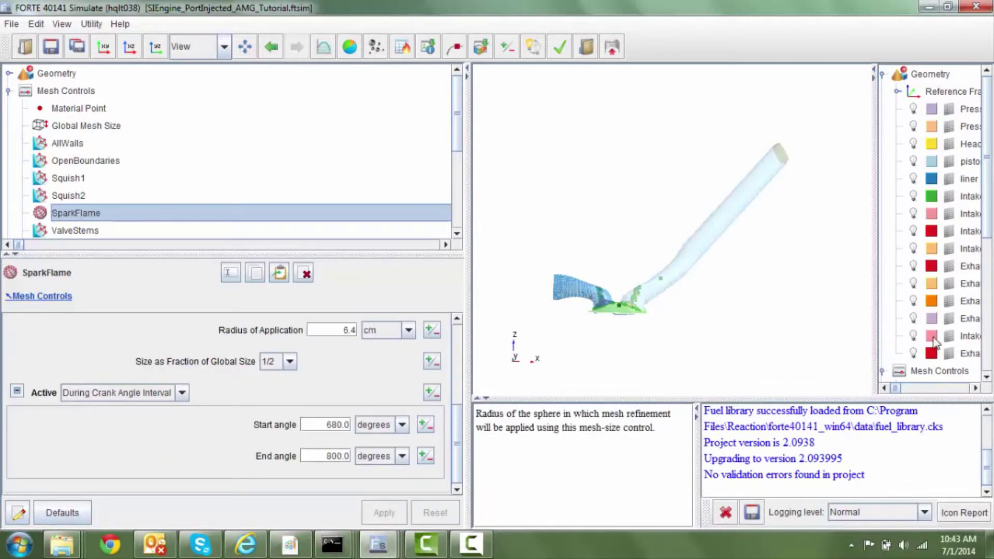
pyautogui.scroll(-1, 988, 231)
# Step: Turn on SparkFlame's lightbulb to display its refinement sphere in the 3D view
pyautogui.moveTo(987, 230); pyautogui.dragTo(987, 304)
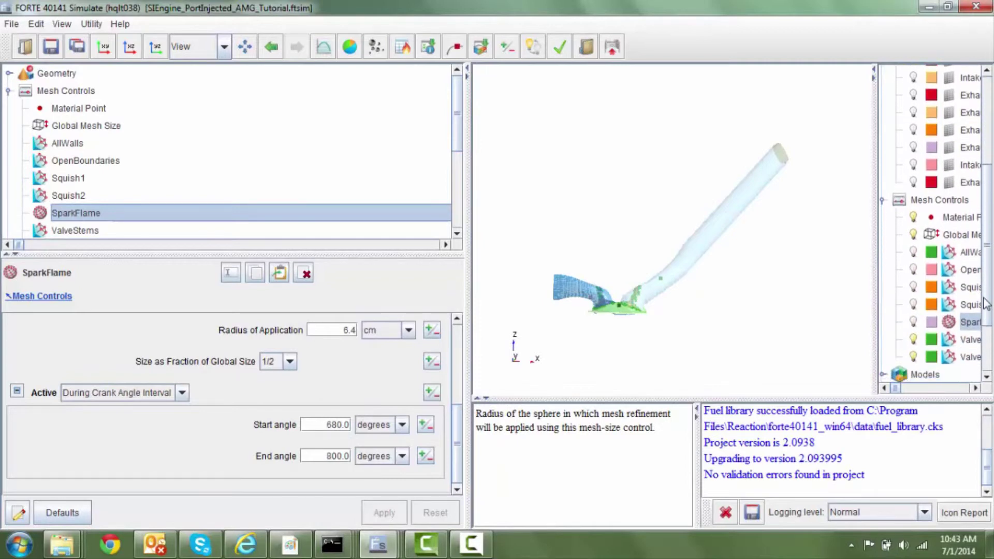
pyautogui.click(915, 323)
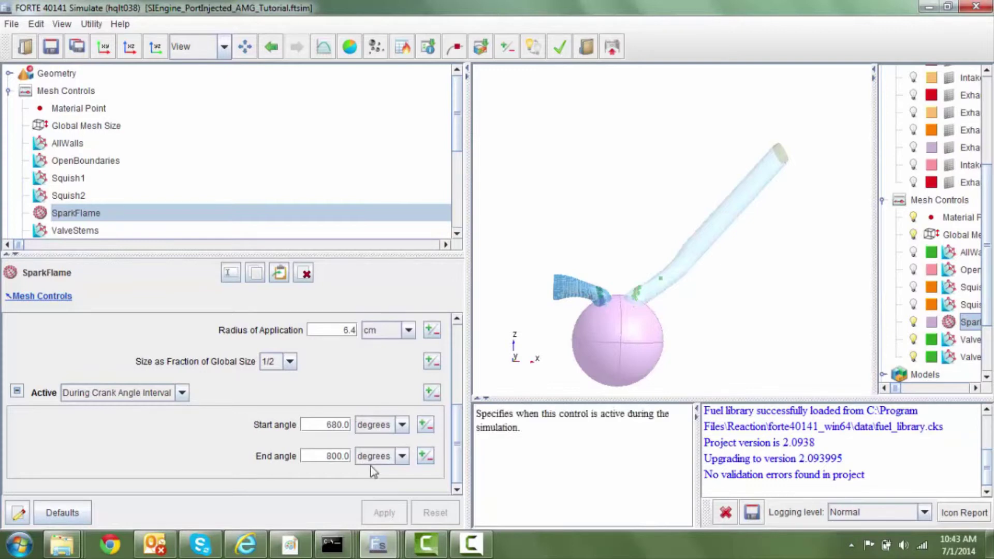
pyautogui.click(456, 491)
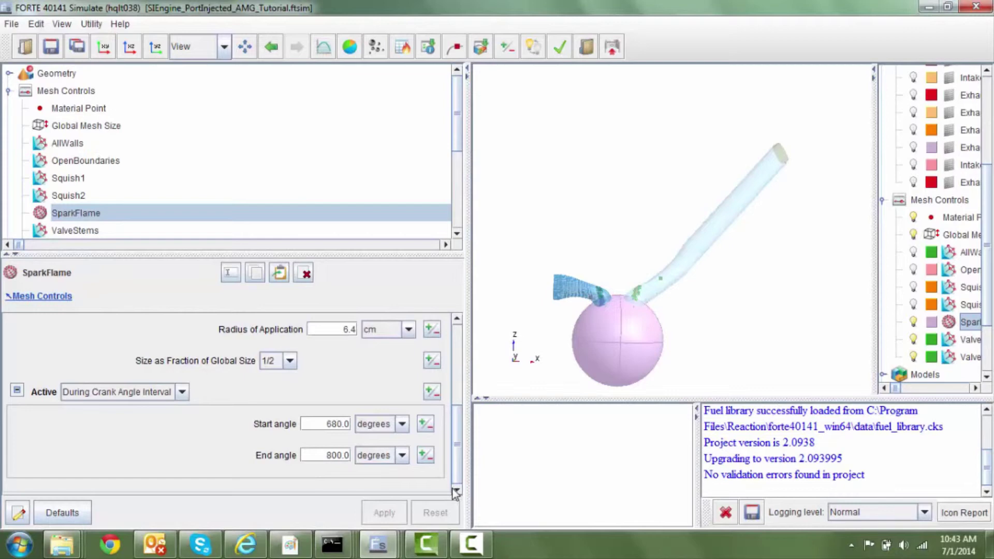
# Step: Review ValveStems on the exhaust valve stems, with its 10 cell layers
pyautogui.scroll(-2, 73, 164)
pyautogui.click(73, 162)
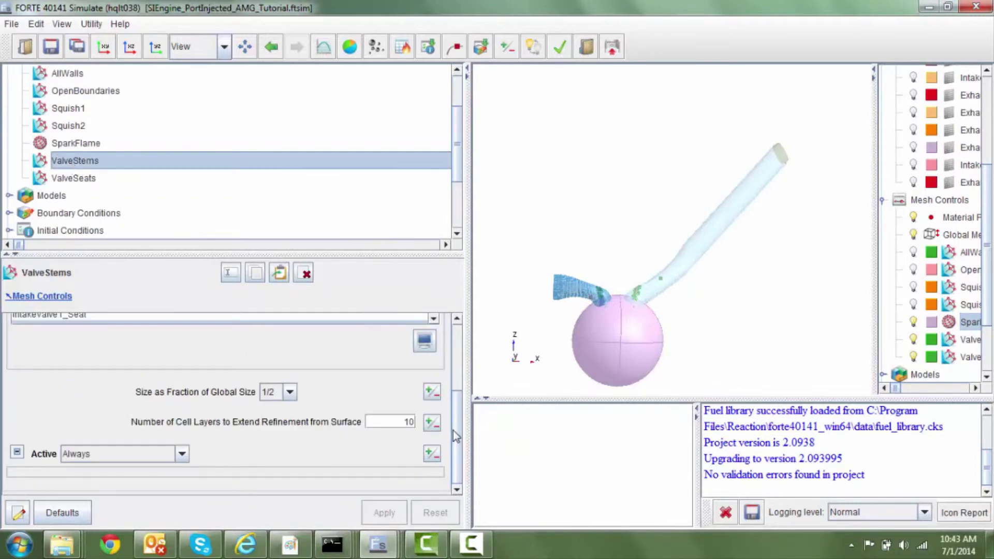
pyautogui.moveTo(455, 432); pyautogui.dragTo(460, 373)
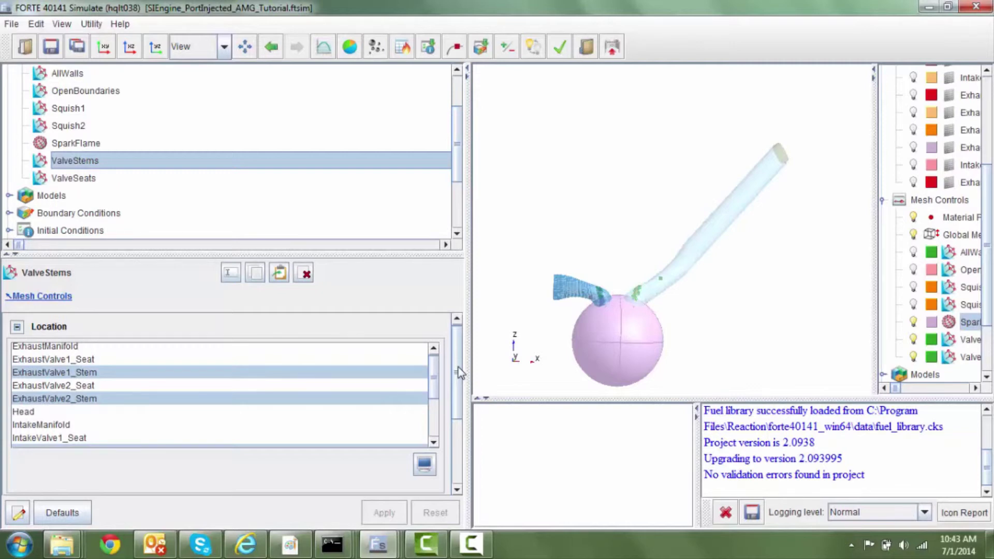
# Step: Hide the SparkFlame sphere and show ValveSeats: both valve seats, 1/2 size, 3 layers
pyautogui.click(914, 323)
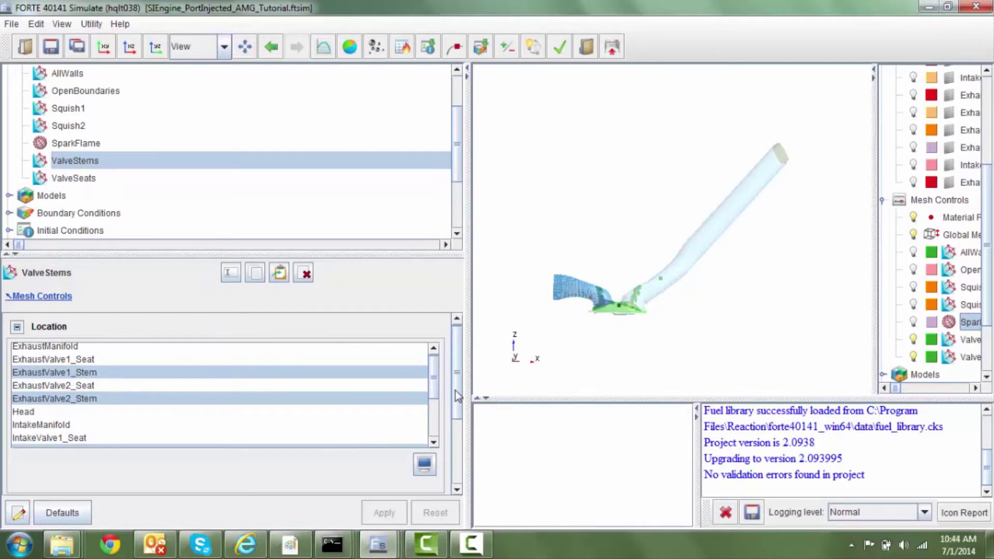
pyautogui.moveTo(455, 391); pyautogui.dragTo(456, 466)
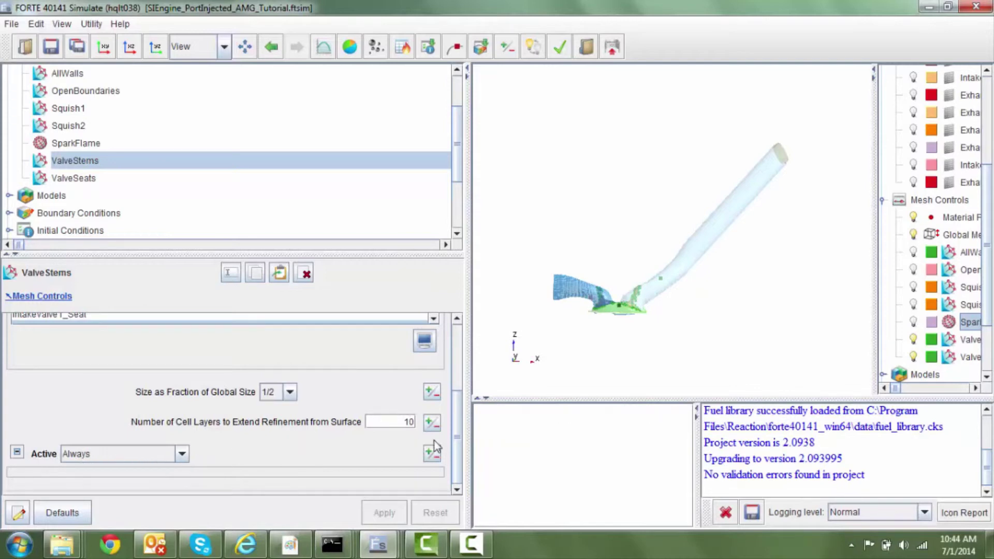
pyautogui.moveTo(457, 438); pyautogui.dragTo(464, 422)
pyautogui.click(73, 178)
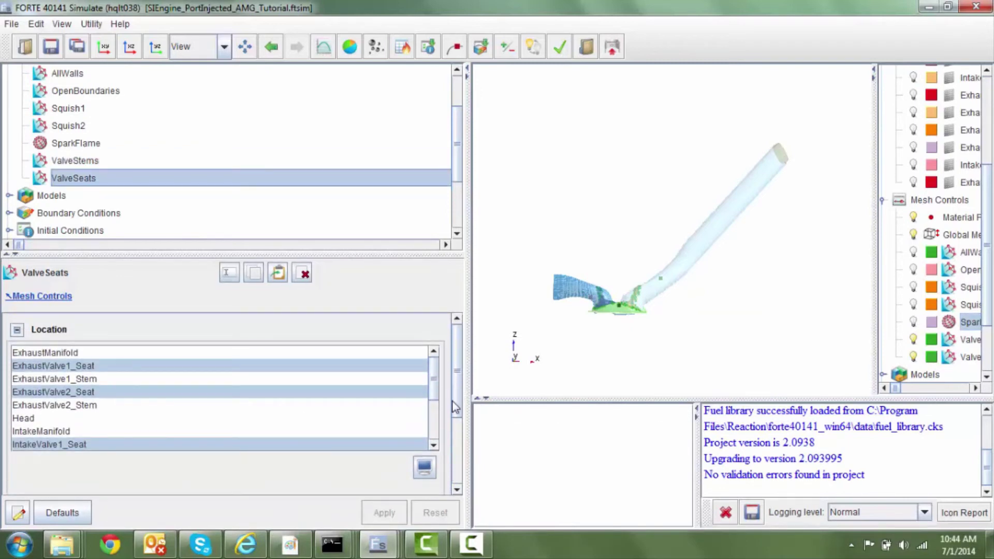
pyautogui.scroll(-2, 455, 414)
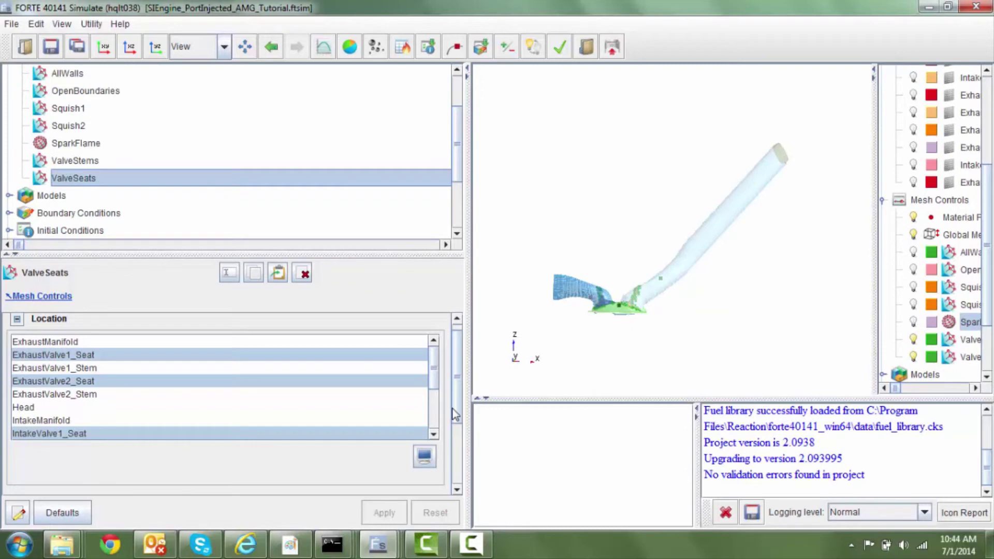
pyautogui.scroll(-8, 455, 415)
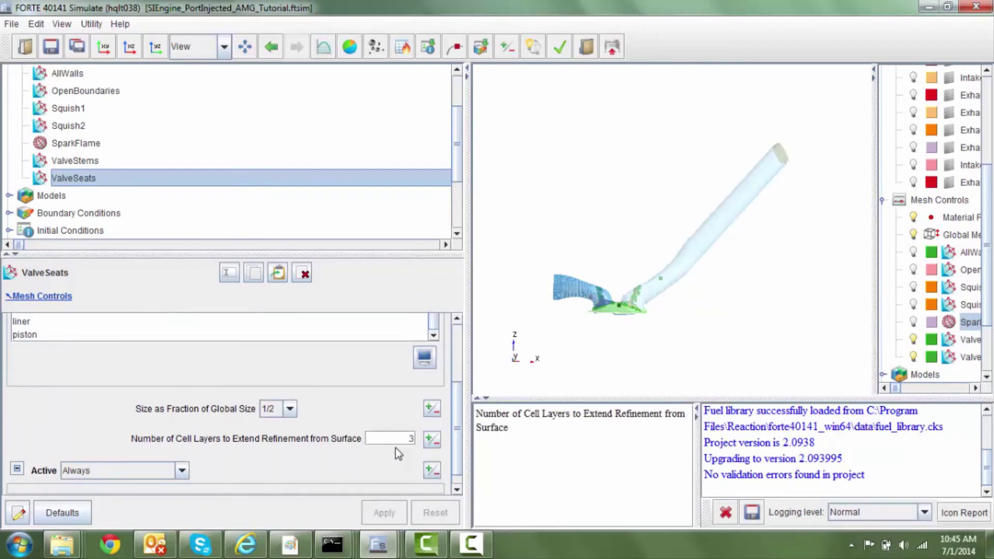
pyautogui.click(400, 438)
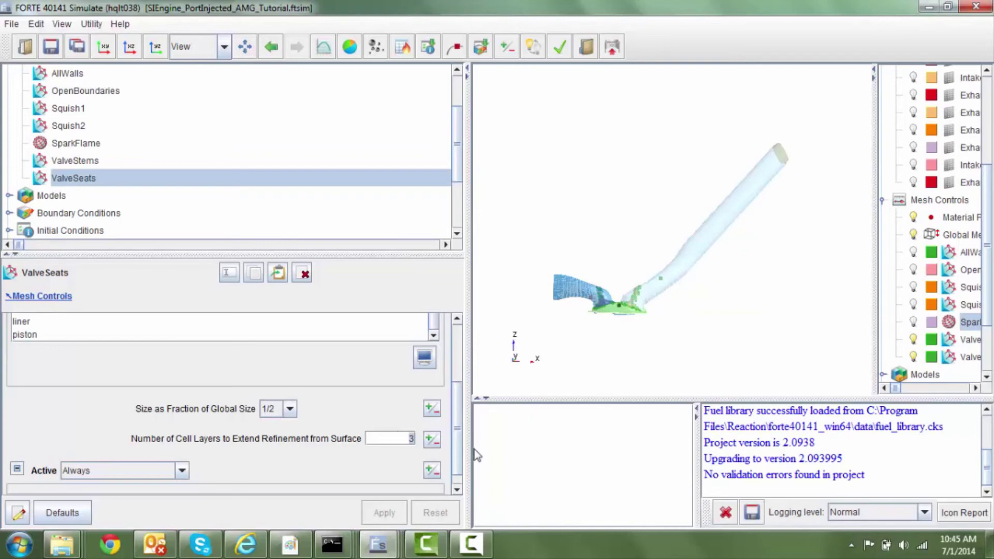
pyautogui.moveTo(456, 448); pyautogui.dragTo(455, 465)
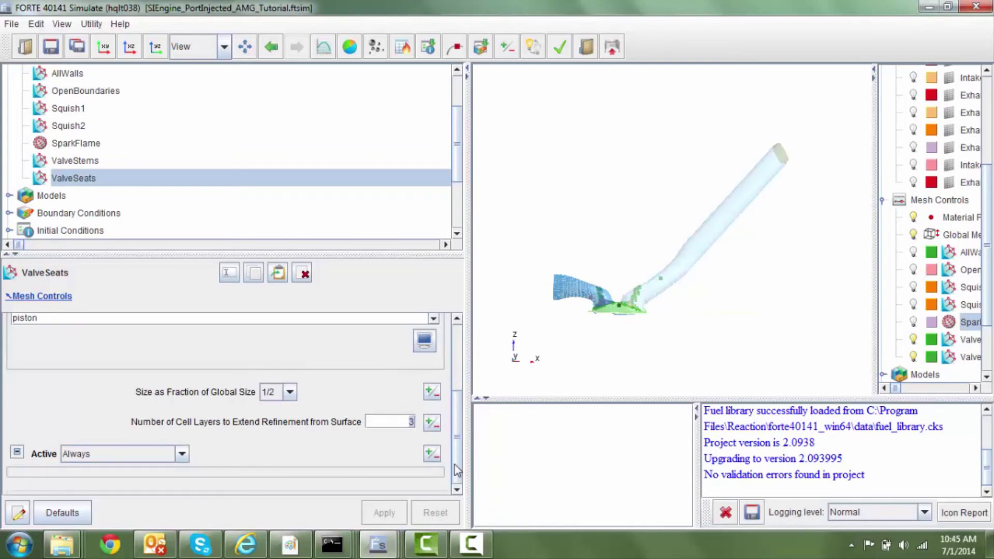